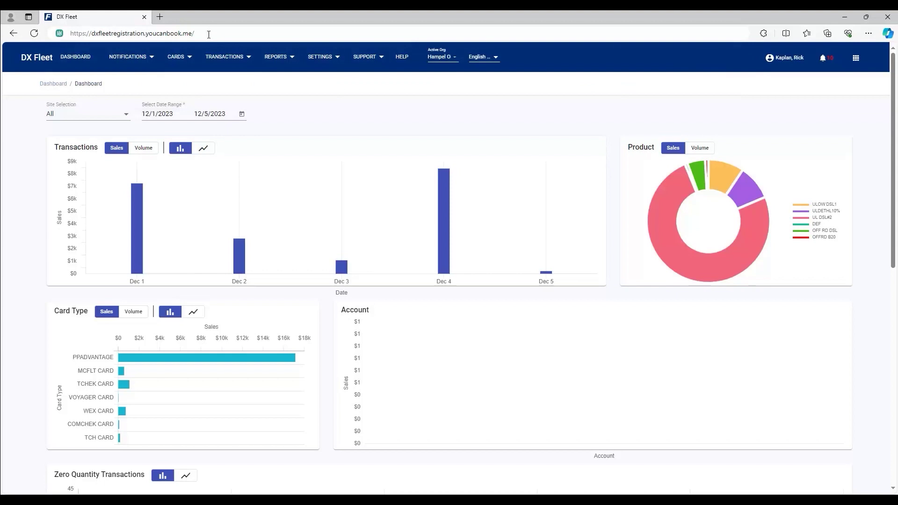
Step: Load the dxfleetregistration.youcanbook.me onboarding booking page
key(Return)
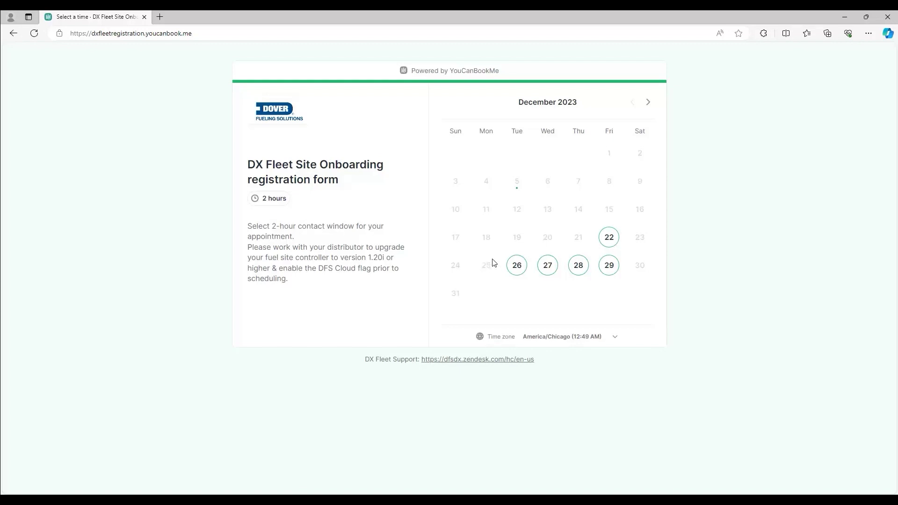
Step: Book Thursday, December 28, 2023 in the 8:00–10:00 AM onboarding slot
click(576, 271)
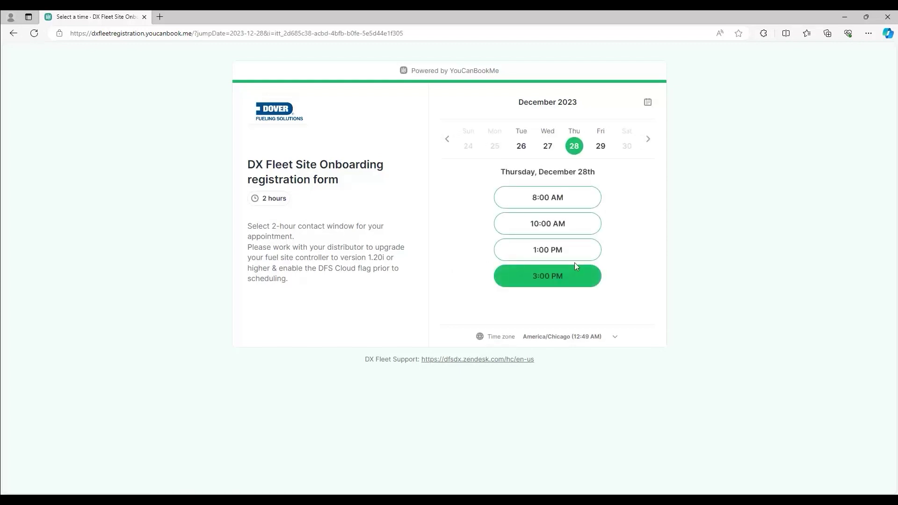
click(548, 205)
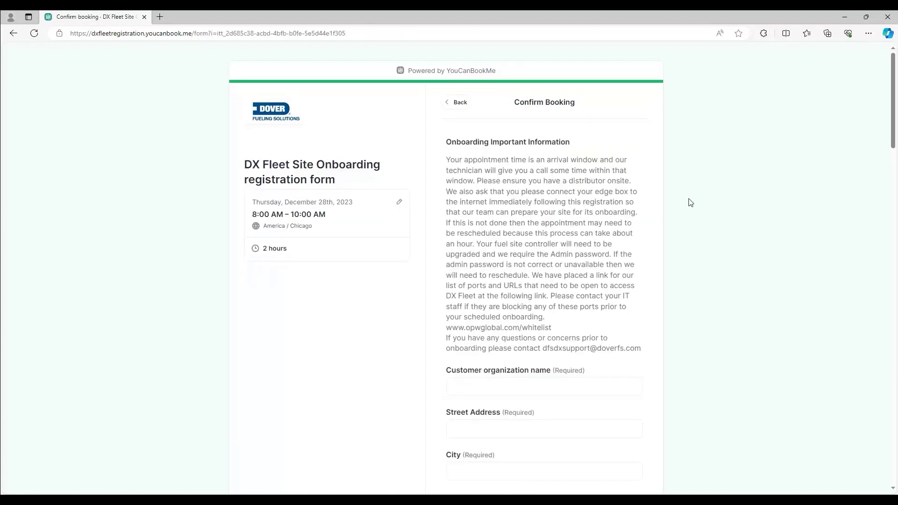
Step: Enter organization name OPW FMS with the organization's street address, city, state and zip code
scroll(833, 172, down, 5)
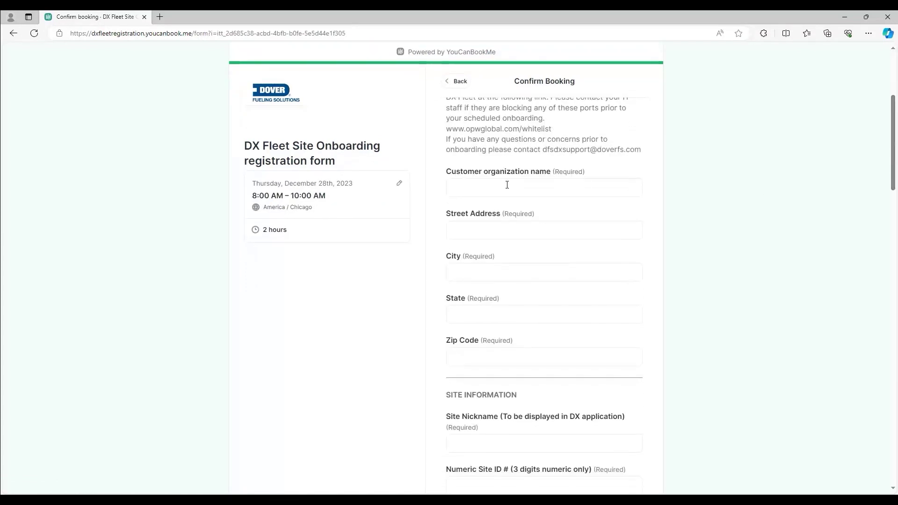
click(505, 186)
text(OPW FMS)
click(493, 231)
text(6900 Santa Fe)
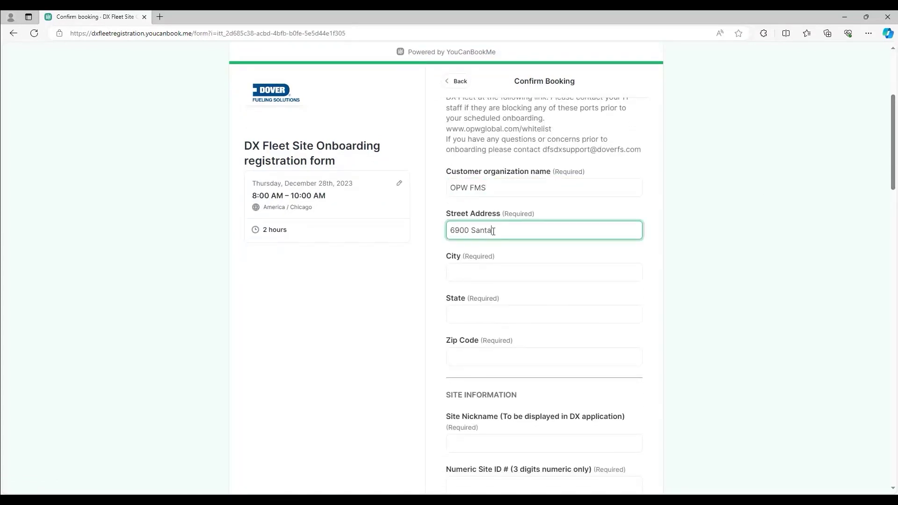
key(Tab)
text(Hodginns)
key(Tab)
text(IL)
key(Tab)
text(60525)
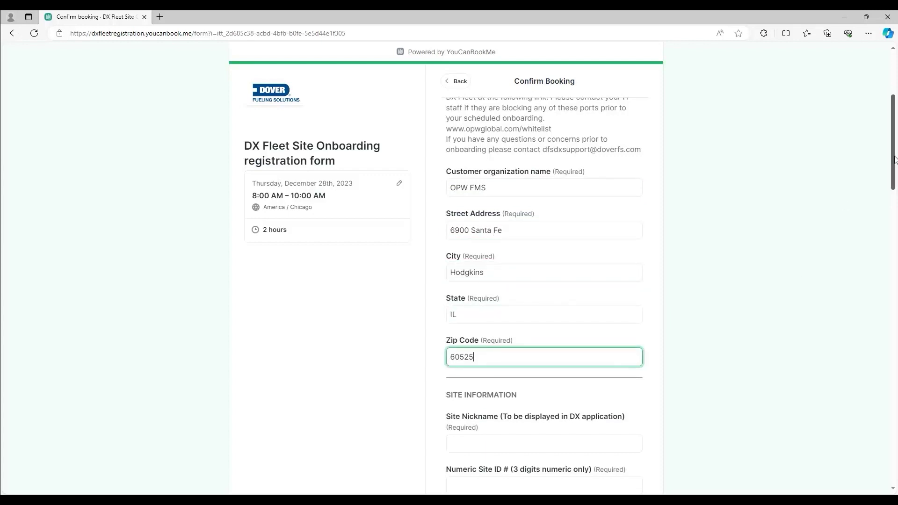
Step: Set site nickname 'DX Fleet Fuel Station 1' and numeric site ID 001
drag(893, 159, 894, 200)
click(556, 265)
text(DX Fleet )
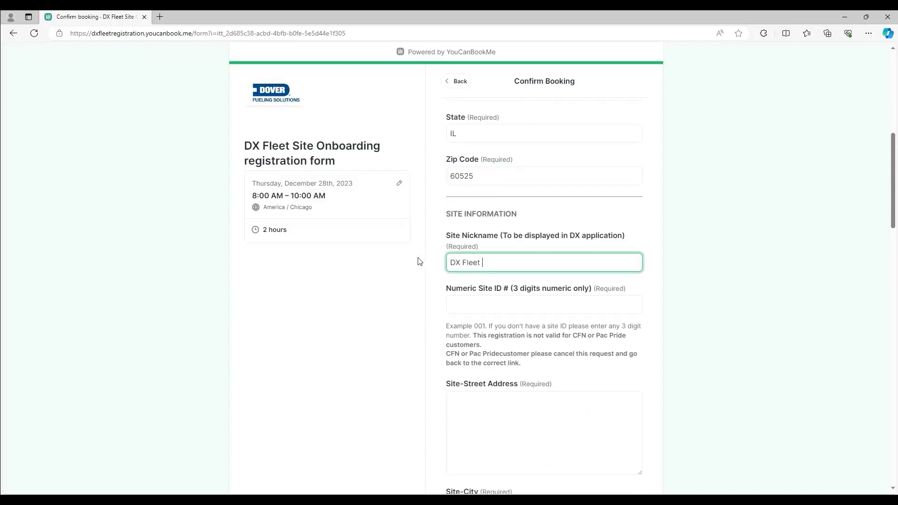
text(Fuel Station 1)
click(472, 306)
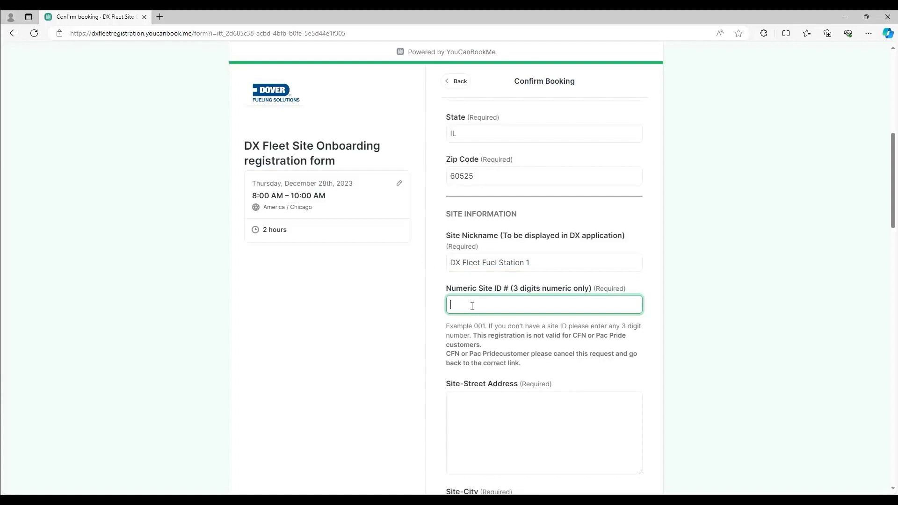
text(001)
Step: Enter the site's street address, city and state
scroll(478, 314, down, 3)
click(484, 274)
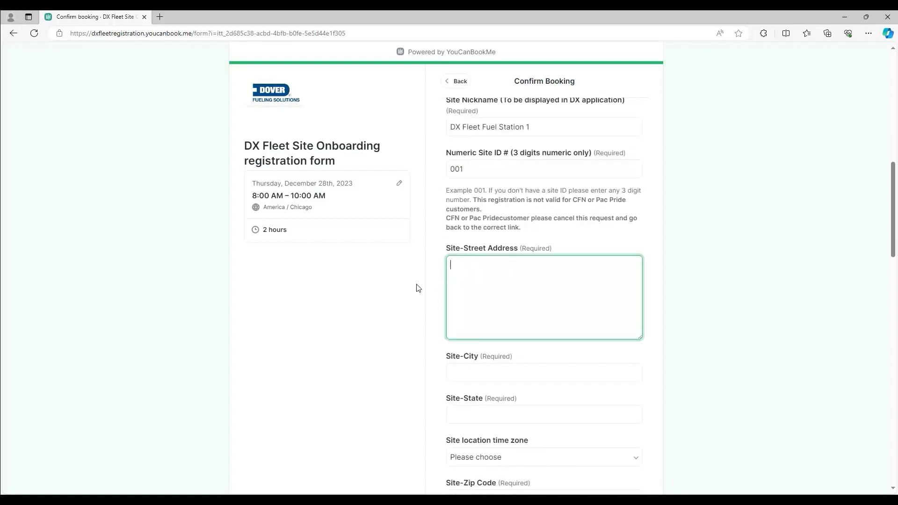
text(6900 SantaFe)
key(Tab)
text(Hodgkins)
key(Tab)
text(IL)
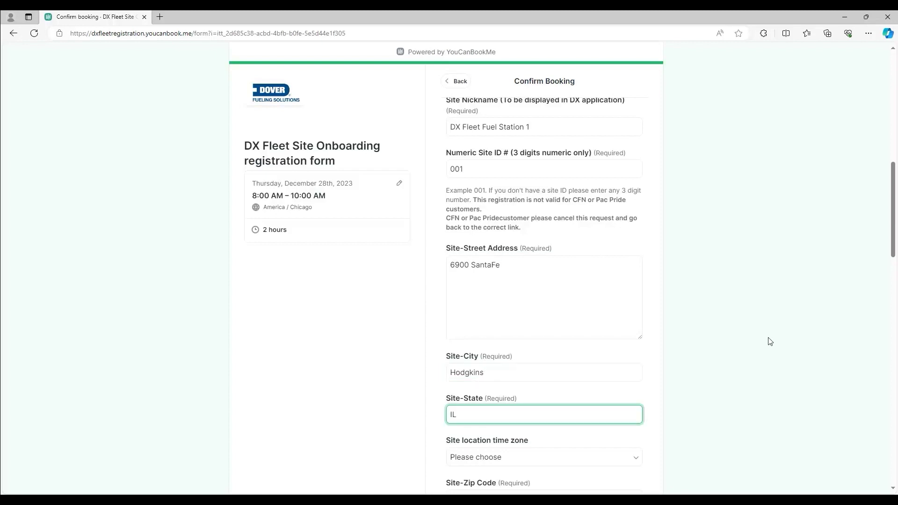
Step: Set the site time zone to Central Standard Time and fill in the site zip code
scroll(894, 242, down, 1)
scroll(894, 242, down, 5)
click(568, 199)
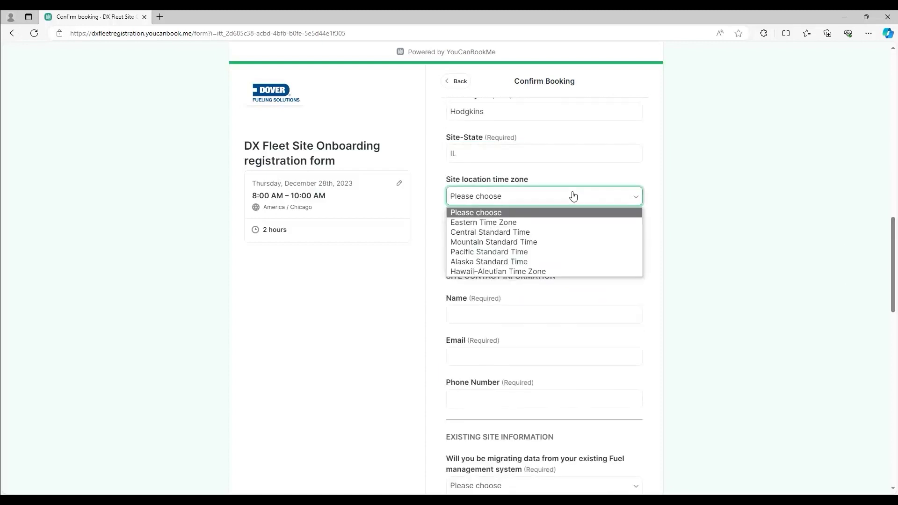
click(537, 231)
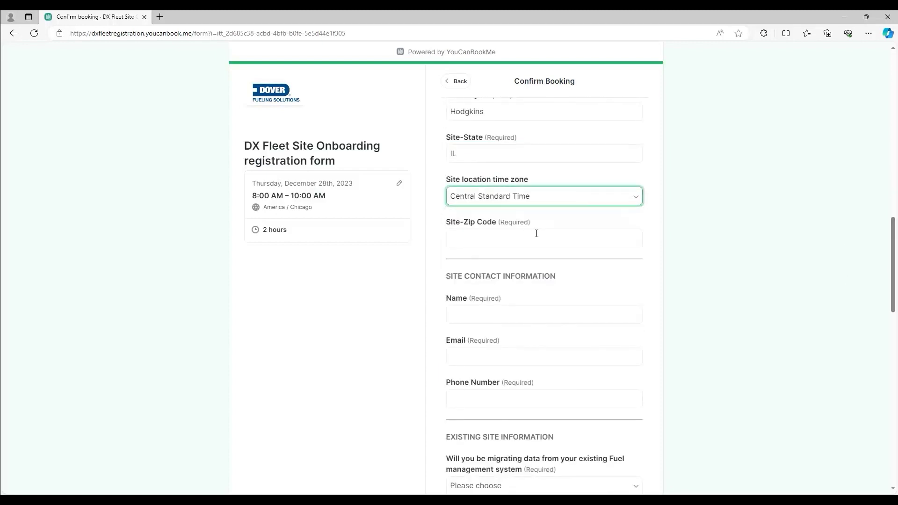
click(492, 241)
text(60525)
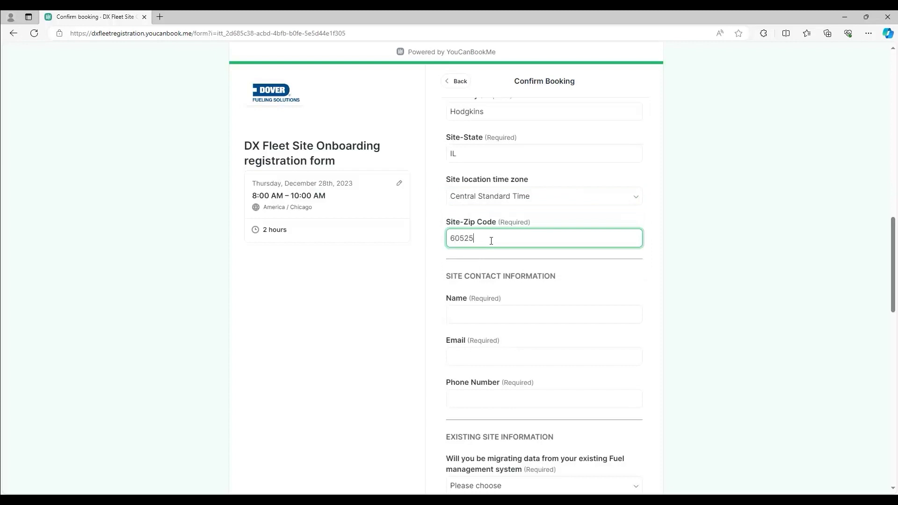
Step: Fill in the site contact's full name, e-mail address and phone number
click(512, 310)
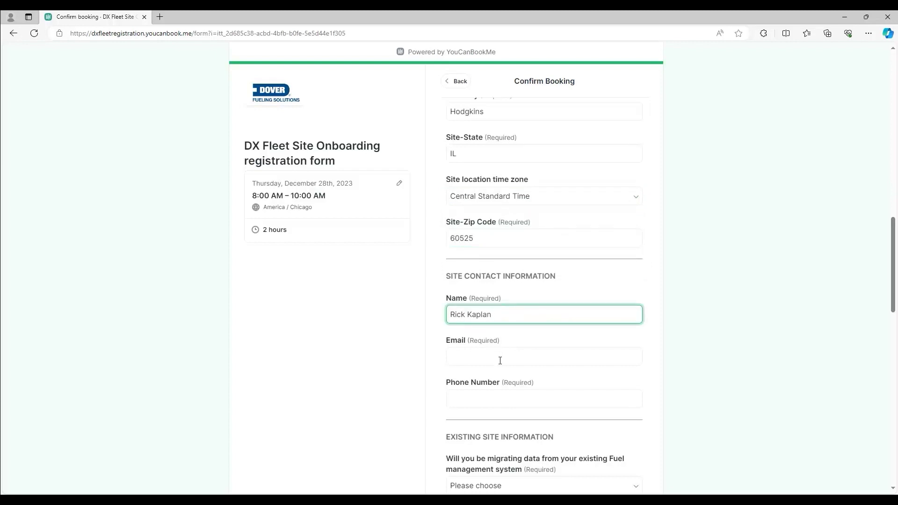
click(500, 361)
click(483, 395)
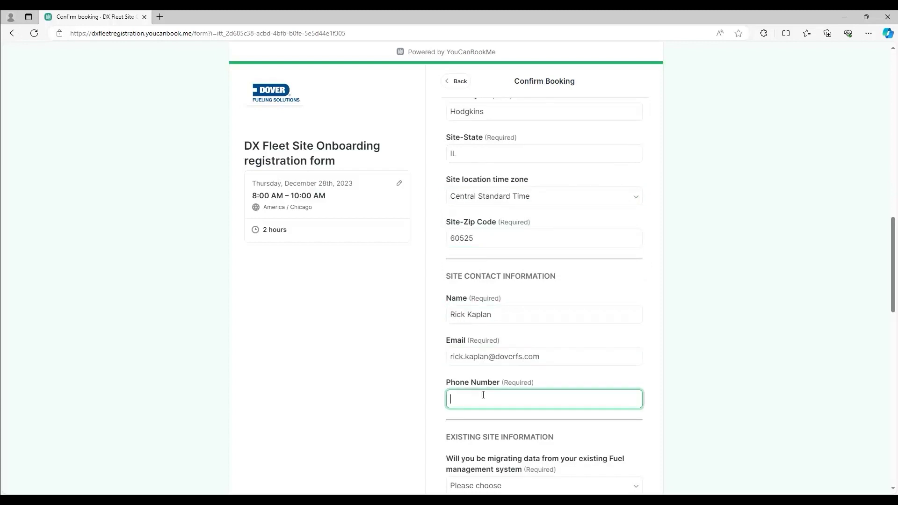
drag(894, 295, 894, 331)
Step: Answer the migration question with 'Yes I paid for data migration services' for Phoenix
click(633, 304)
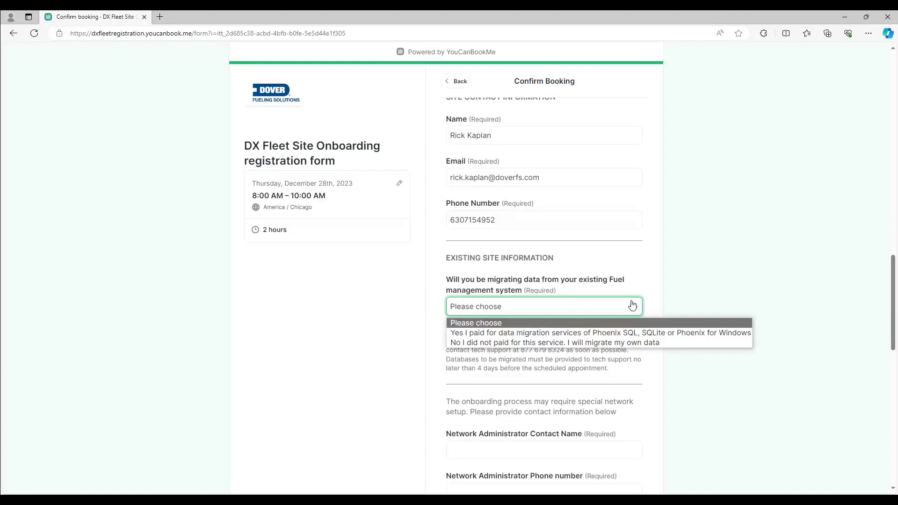
click(628, 333)
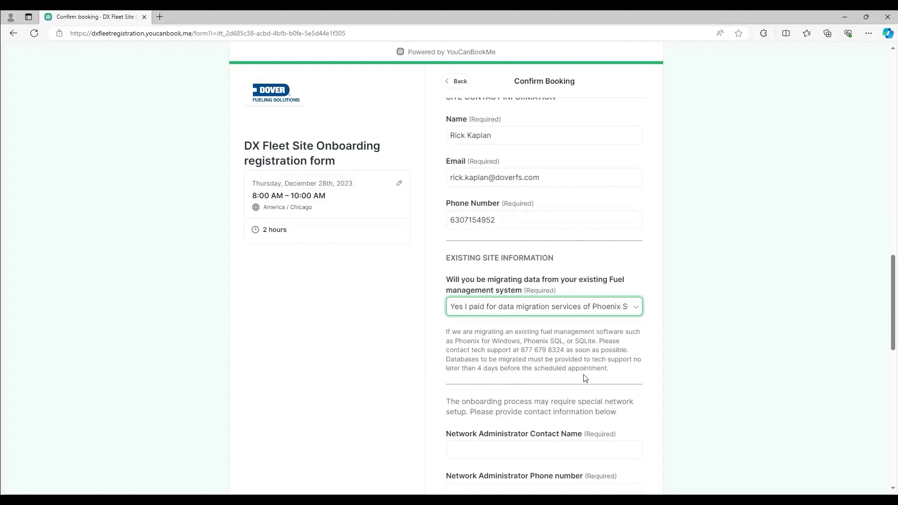
drag(893, 325, 862, 363)
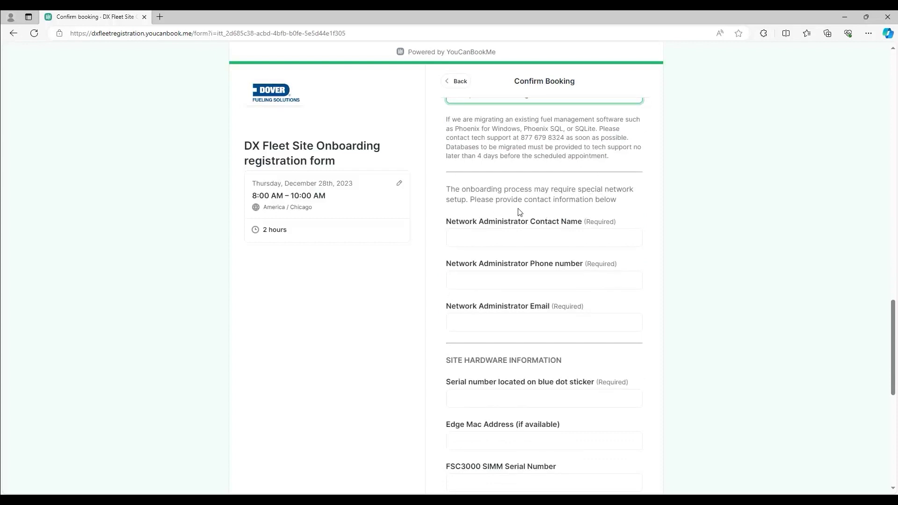
Step: Fill in the network administrator's name, phone number and e-mail address
click(477, 231)
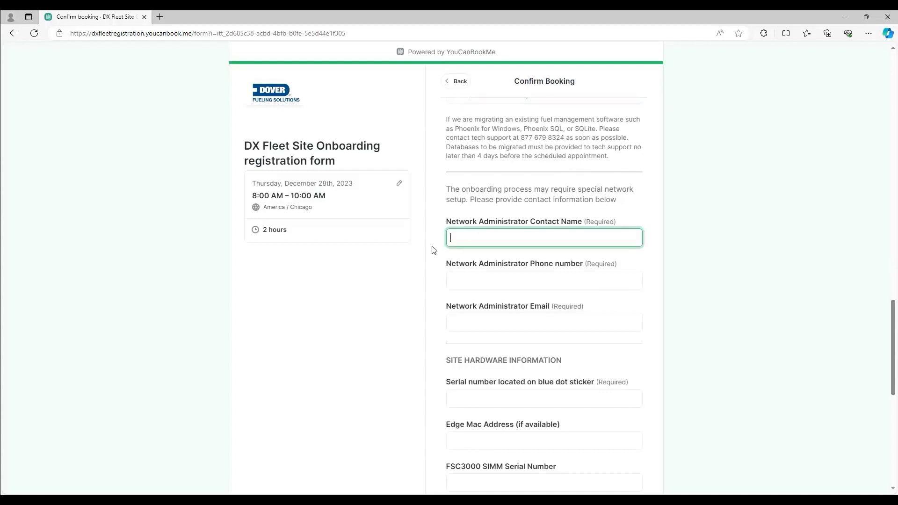
text(John Smith)
key(Tab)
text(5555555512)
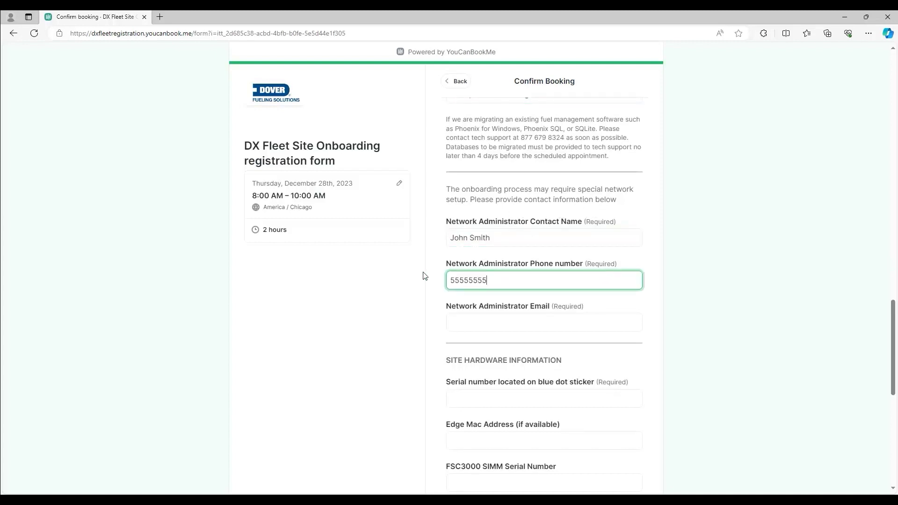
key(Tab)
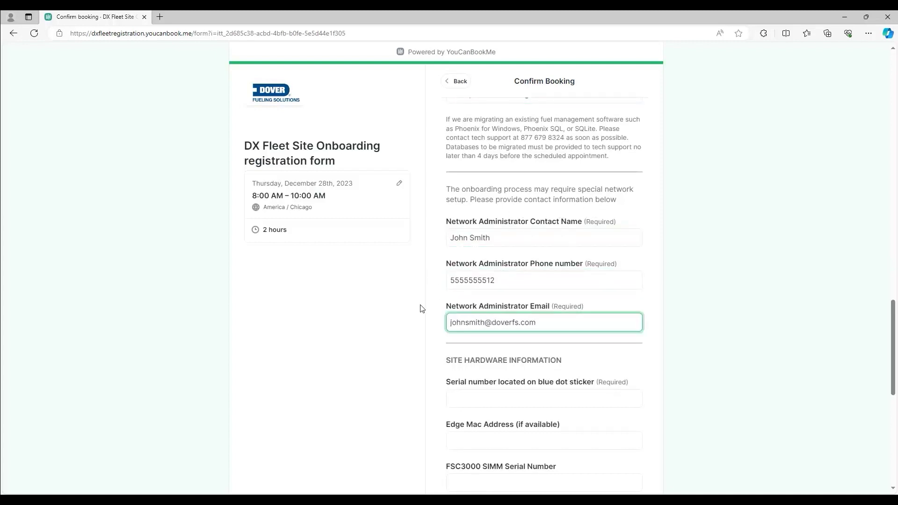
scroll(420, 309, down, 3)
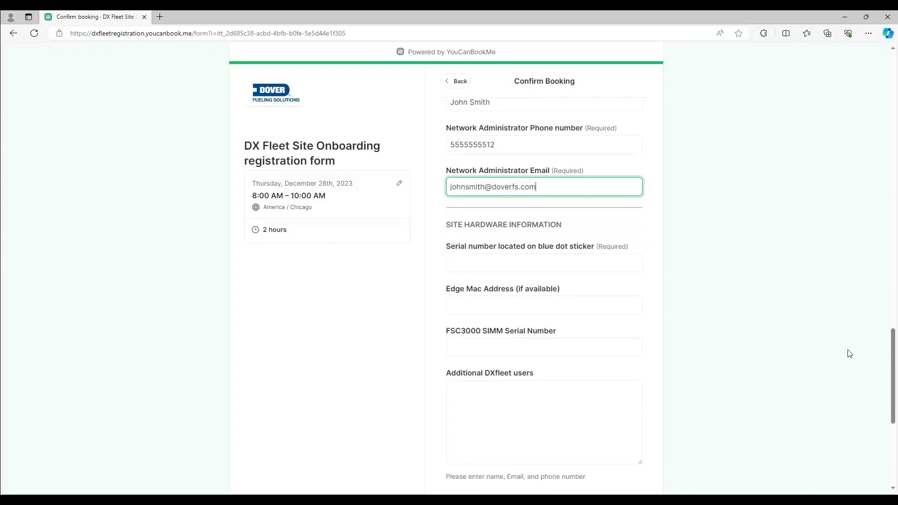
click(520, 268)
text(00000000001)
key(Tab)
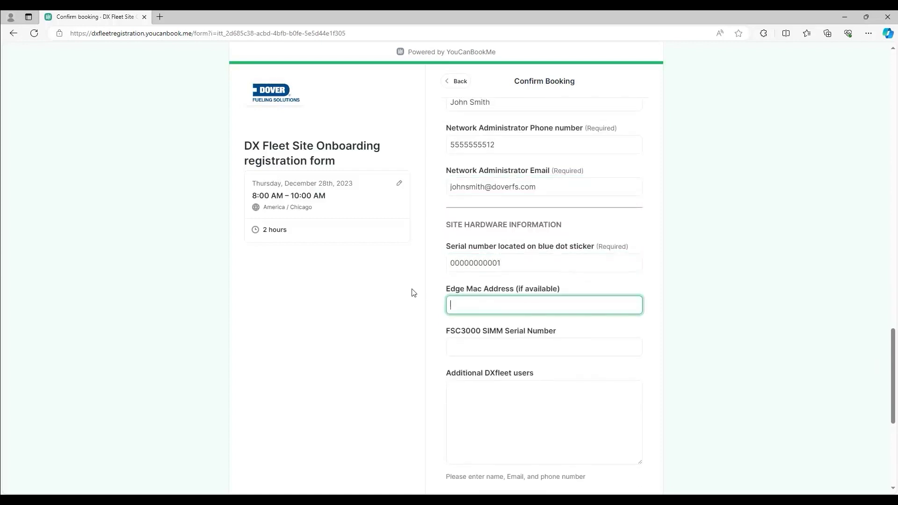
text(3E:24:A0:44:R3)
key(Tab)
text(FSCSIMExample123)
Step: Add an additional DXfleet user's name and installer 'Authorized Fuel Installer Inc'
drag(892, 385, 895, 397)
scroll(537, 347, down, 1)
click(537, 347)
text(Jo)
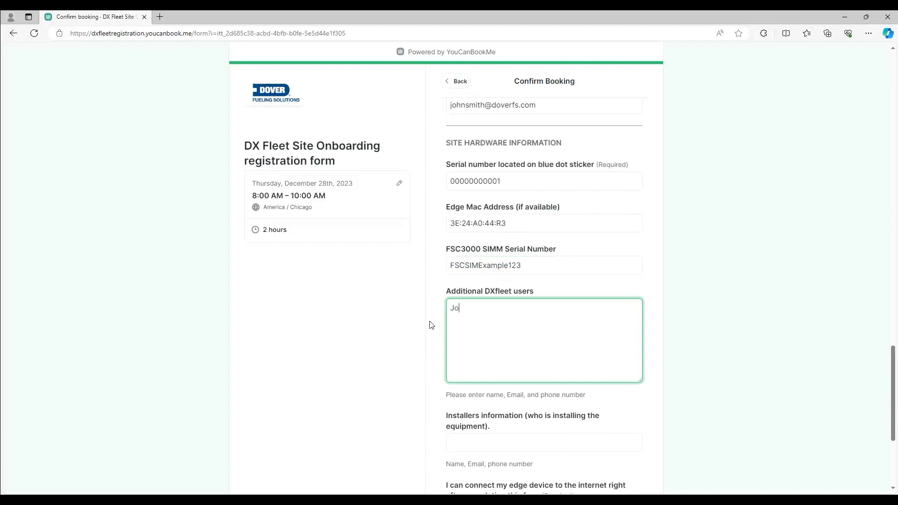
text(hn Smith)
key(Tab)
scroll(585, 360, down, 3)
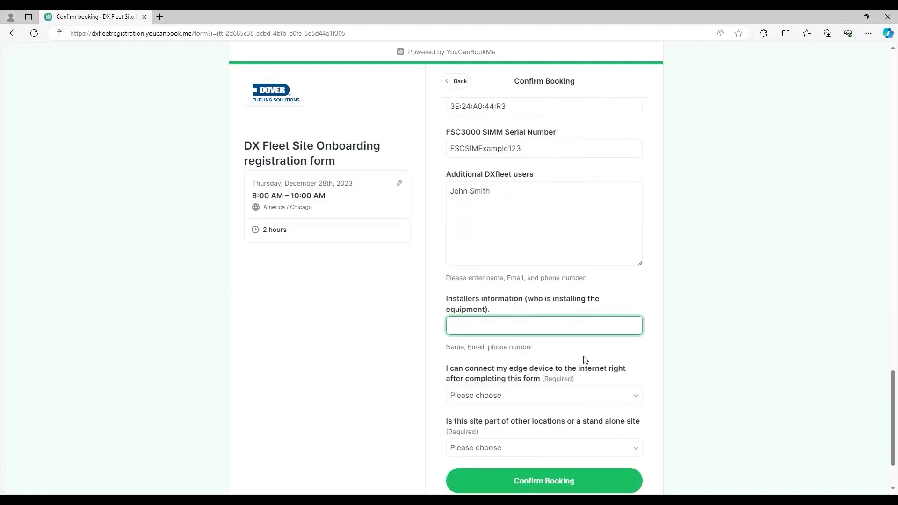
text(Authorized Fuel Installer Inc)
Step: Answer Yes to connecting the edge device, choose Multiple sites in the same organization, and confirm
scroll(748, 388, down, 1)
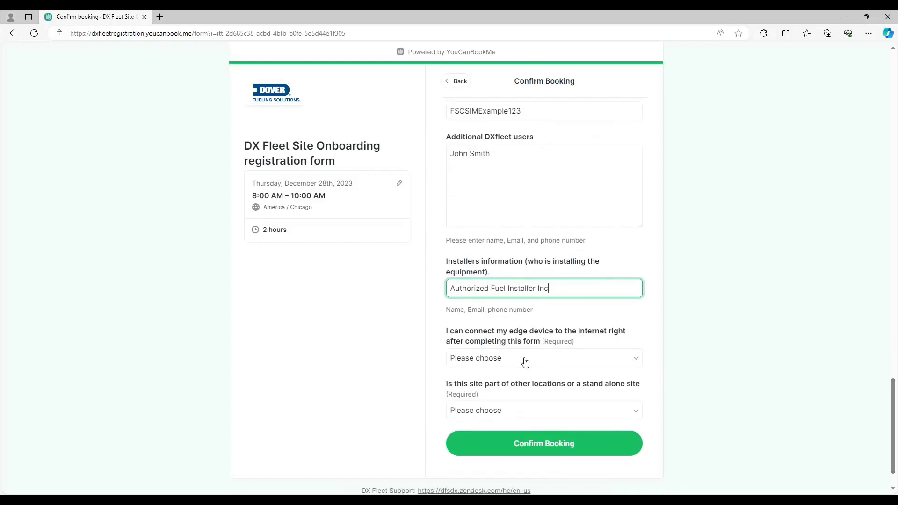
click(527, 364)
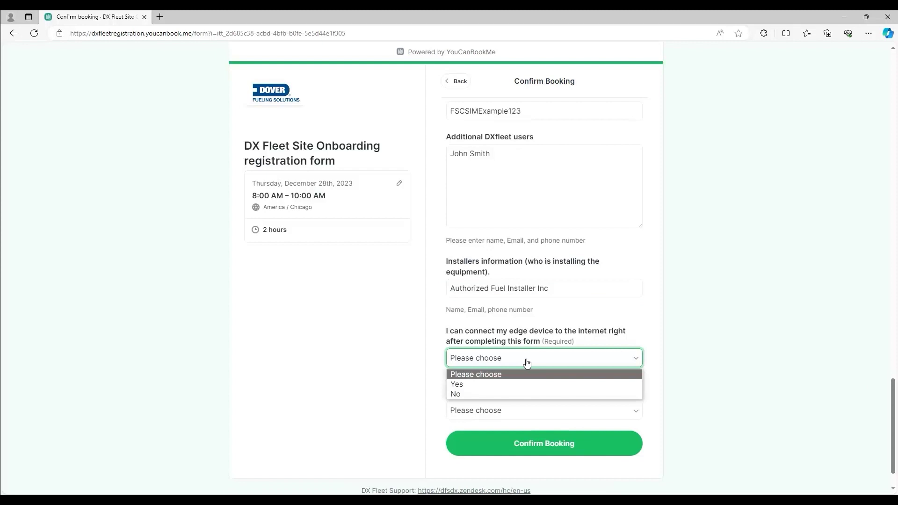
click(499, 387)
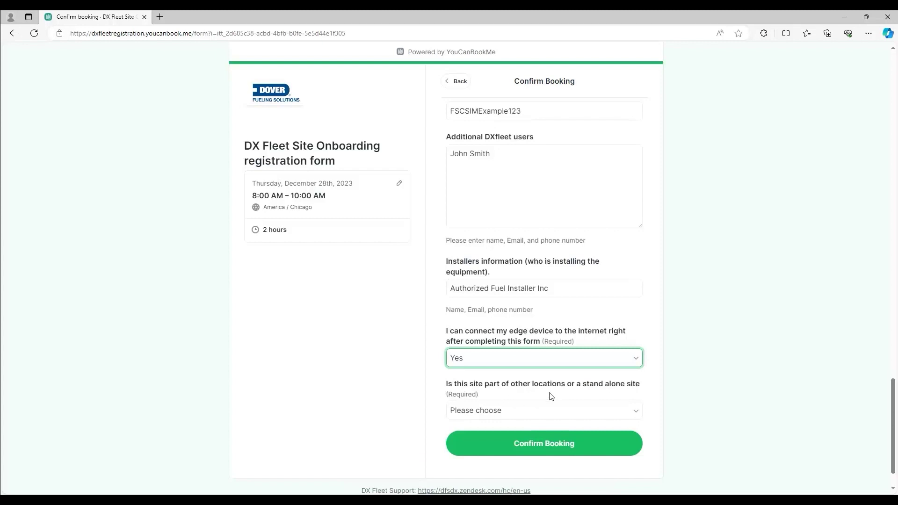
click(541, 415)
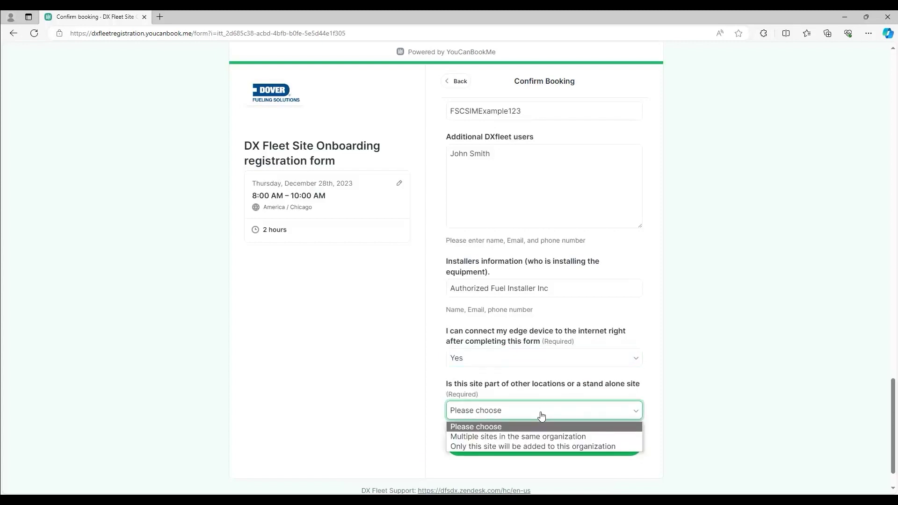
click(537, 438)
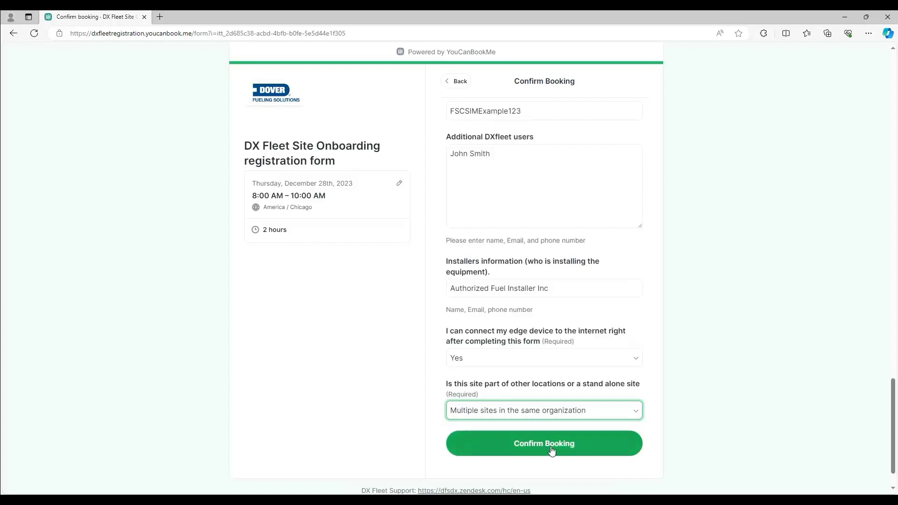
click(551, 450)
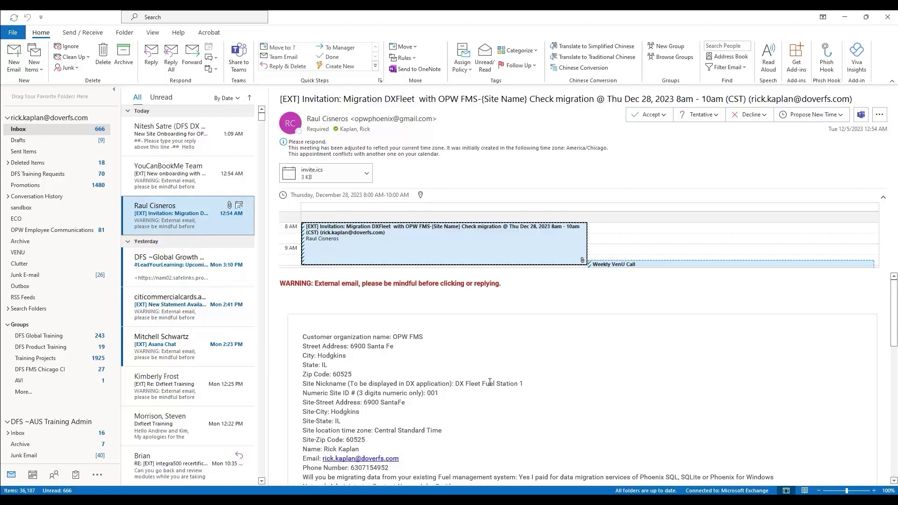
Step: Accept the December 28 onboarding invitation, sending the response now
click(661, 116)
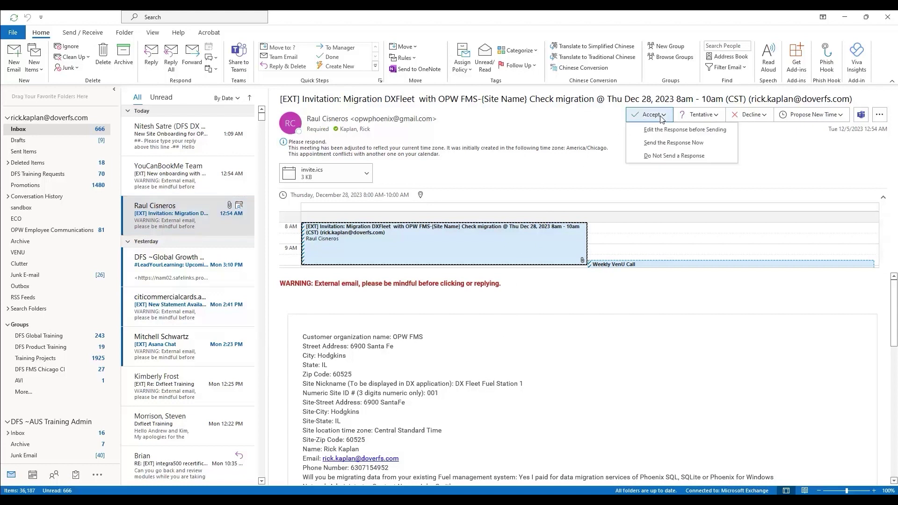
click(659, 143)
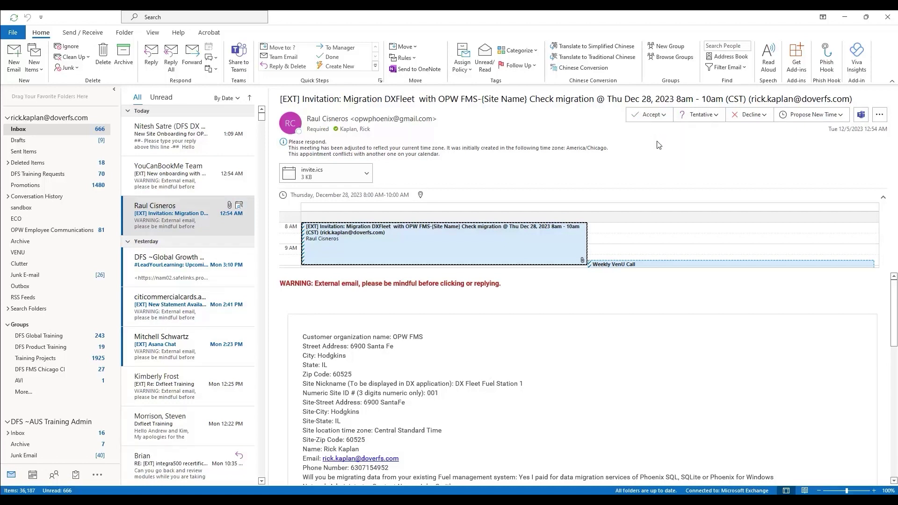
Step: Read the YouCanBookMe confirmation down to its booking links, then open the OPW FMS onboarding message
click(235, 184)
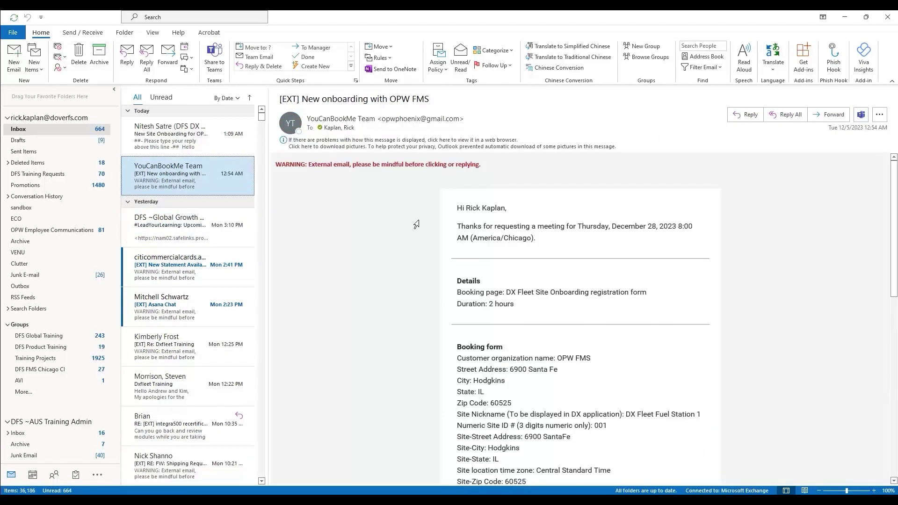
scroll(547, 343, down, 10)
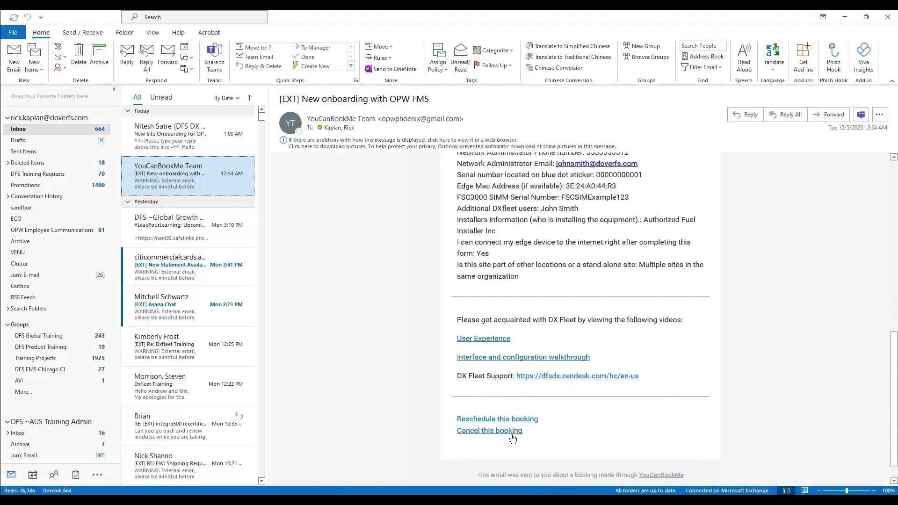
click(182, 133)
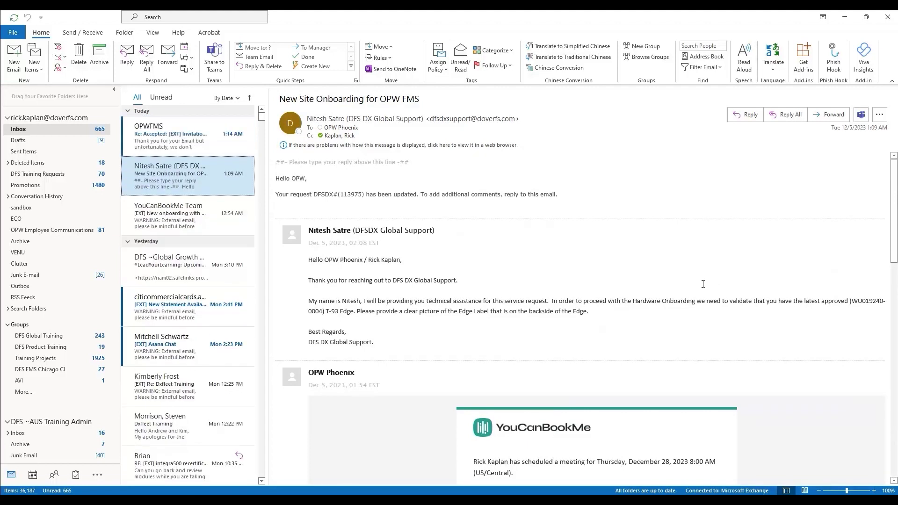
Step: Open the OPWFMS 'Re: Accepted' reply to the invitation
click(227, 151)
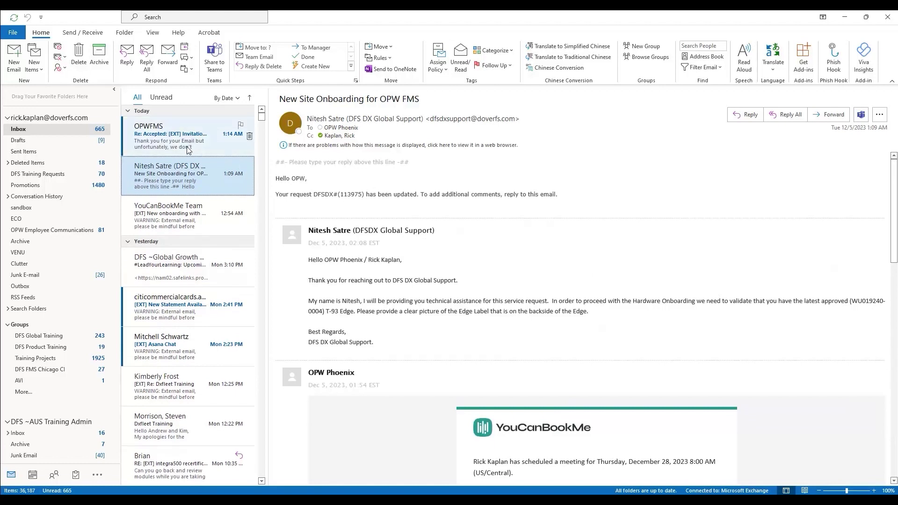